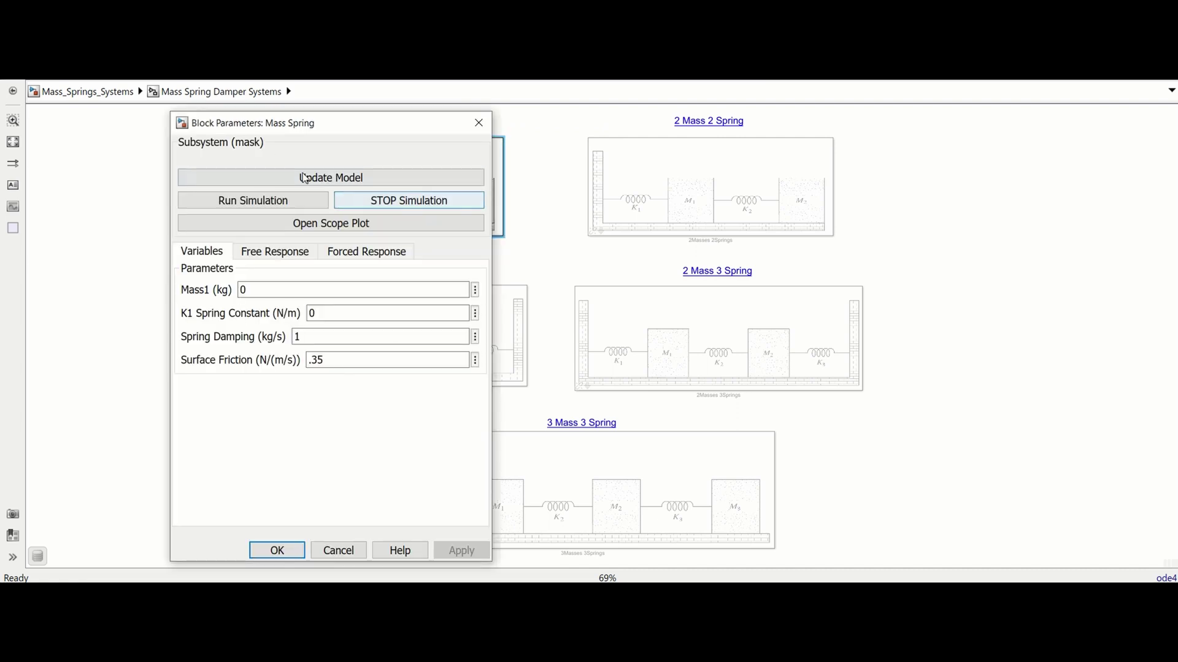
- Set the single Mass Spring block's Mass1 to 2 kg and K1 spring constant to 600 N/m
left_click_drag(272, 128, 528, 126)
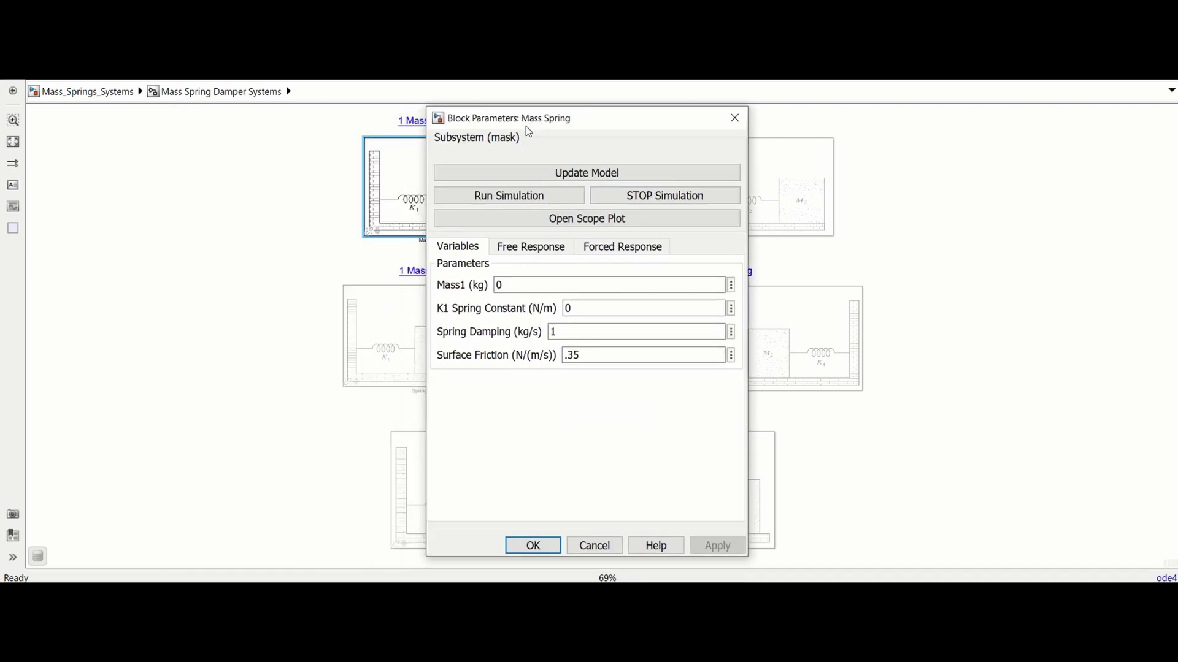
double_click(554, 289)
type("2")
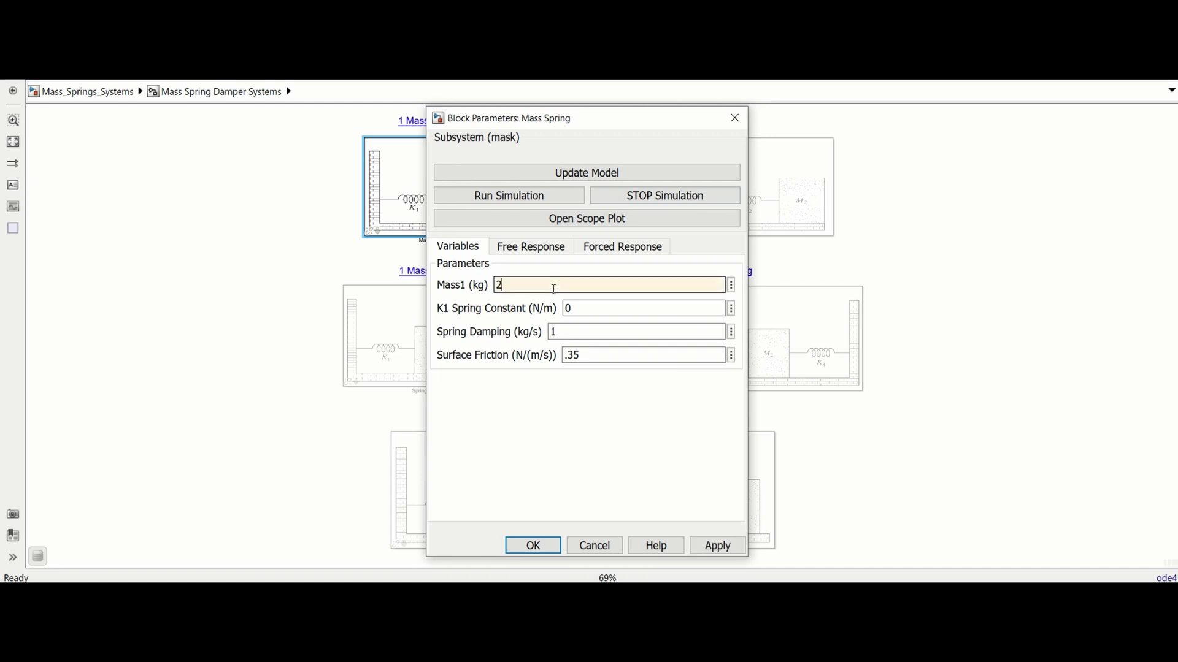
double_click(602, 313)
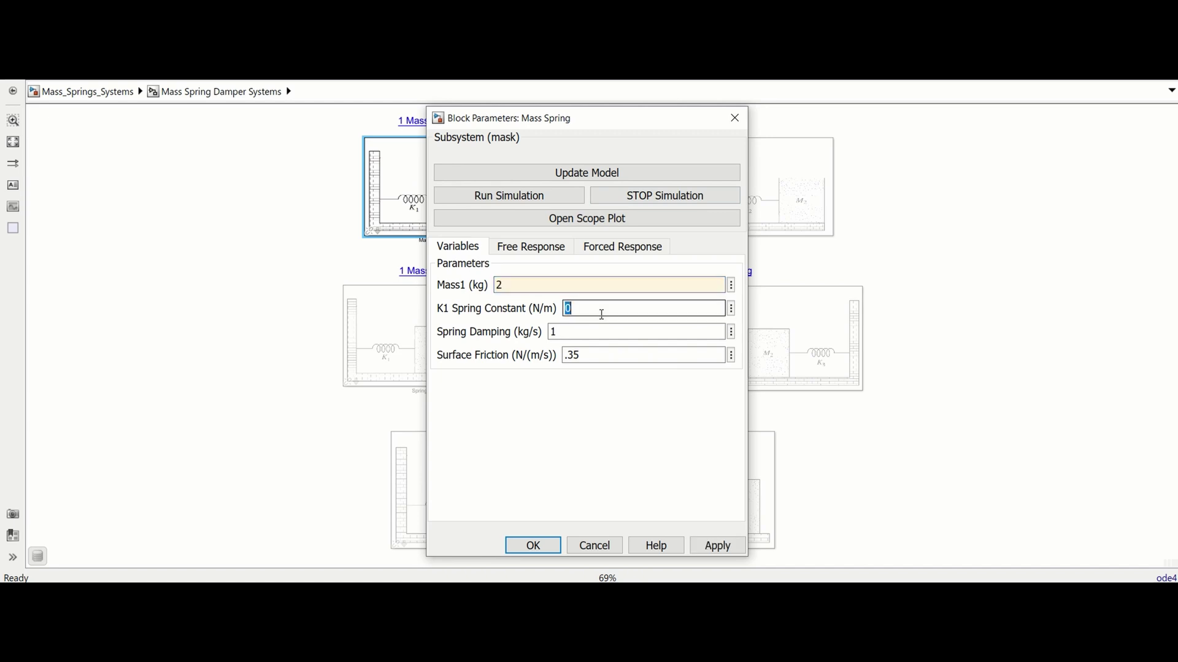
type("600")
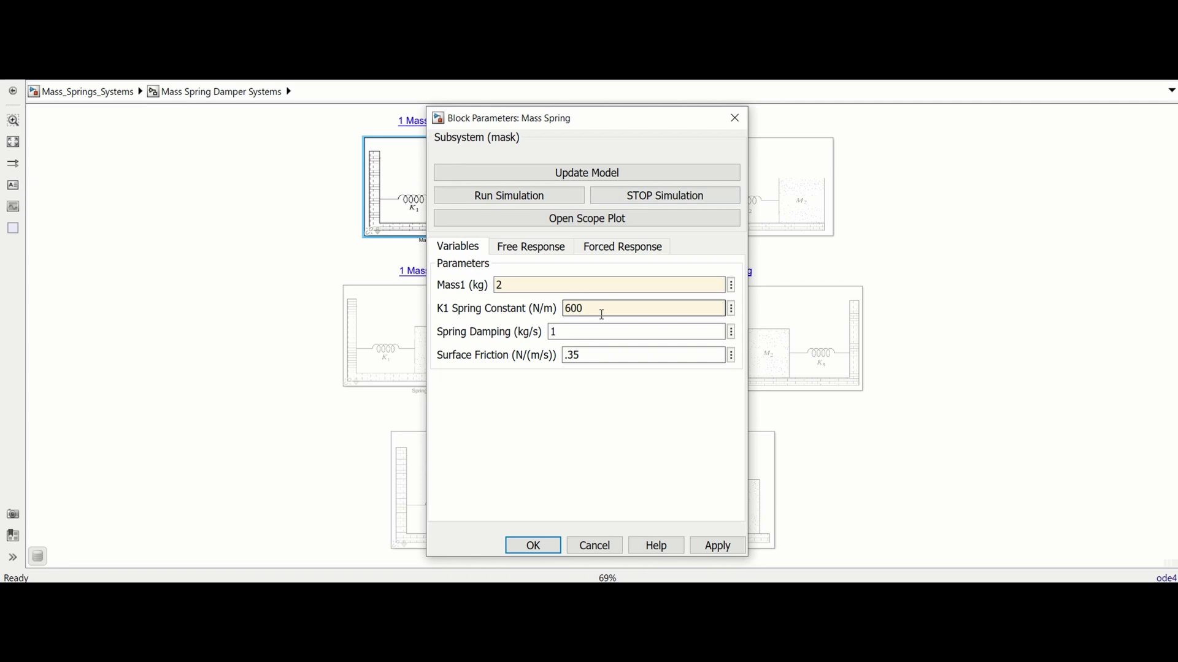
left_click(622, 247)
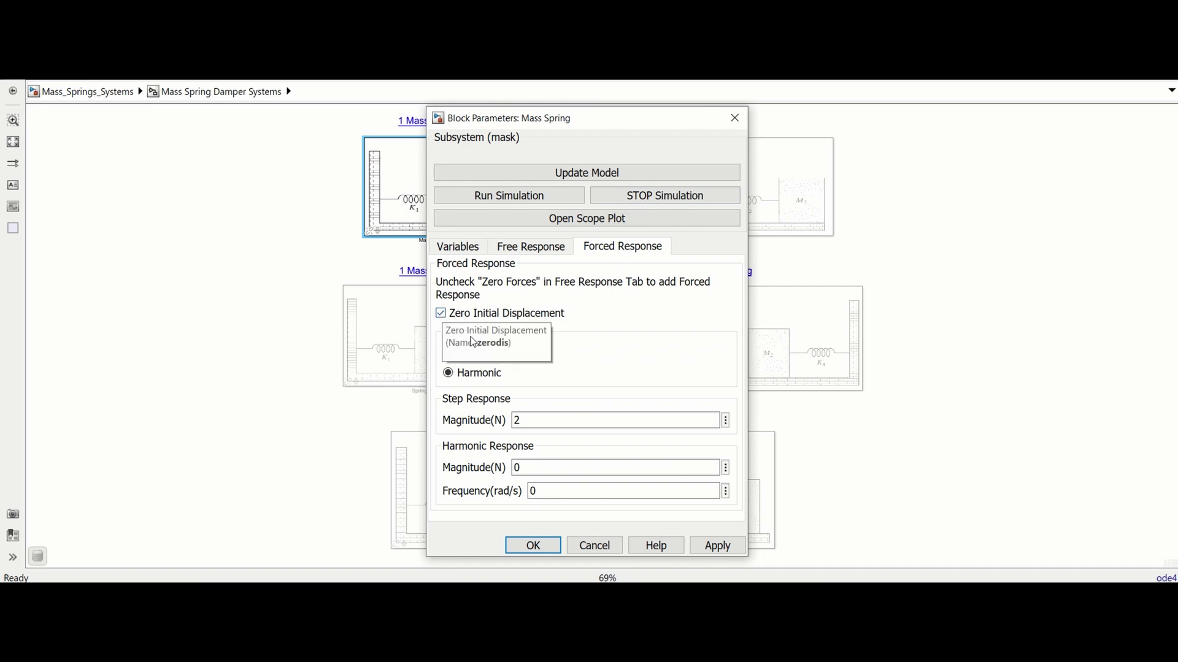
- Give the single-mass block a 2 N harmonic force at sqrt(600/2) rad/s and apply it
double_click(529, 463)
type("2")
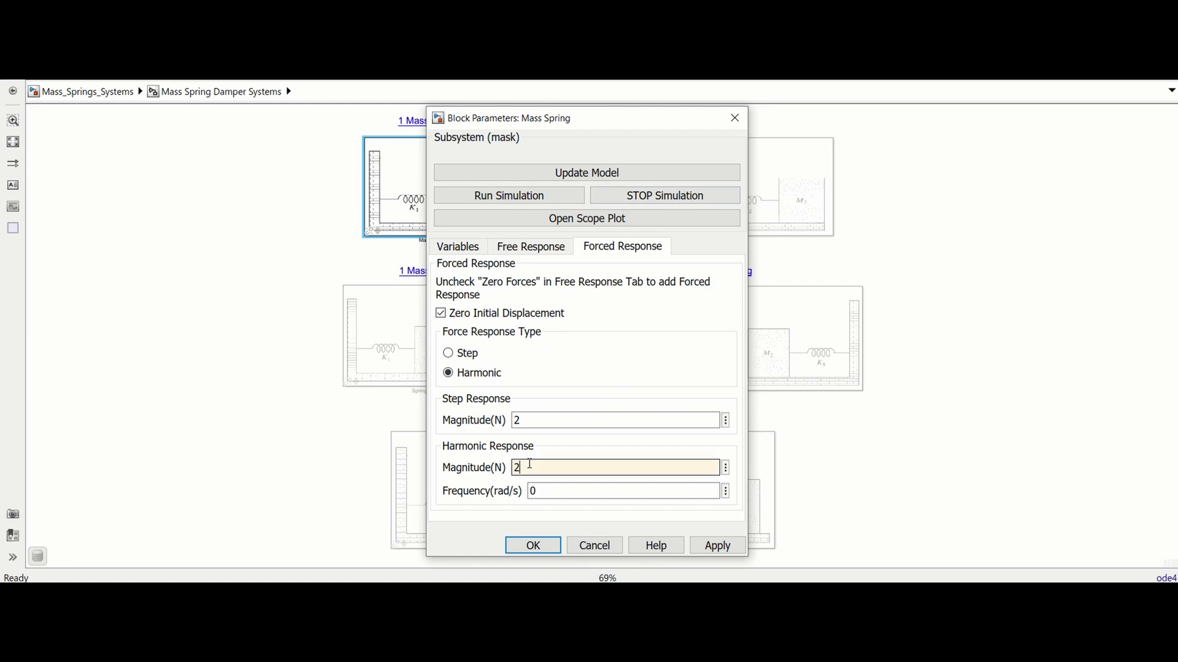
double_click(546, 495)
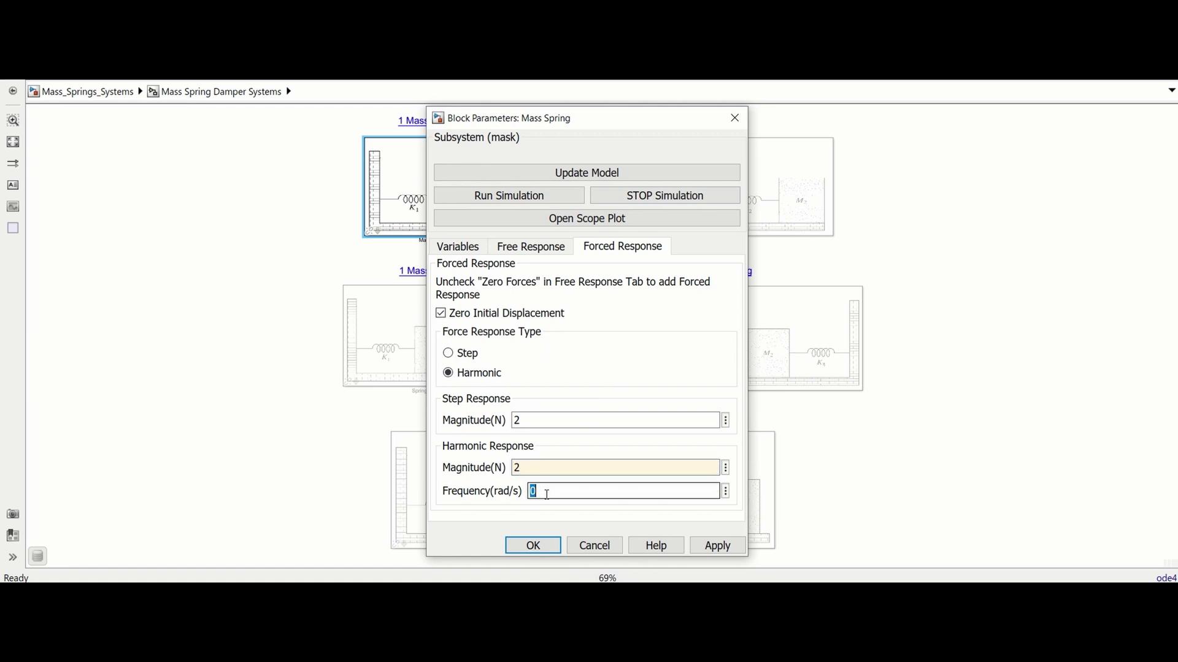
type("sqrt(600/2)")
left_click(703, 548)
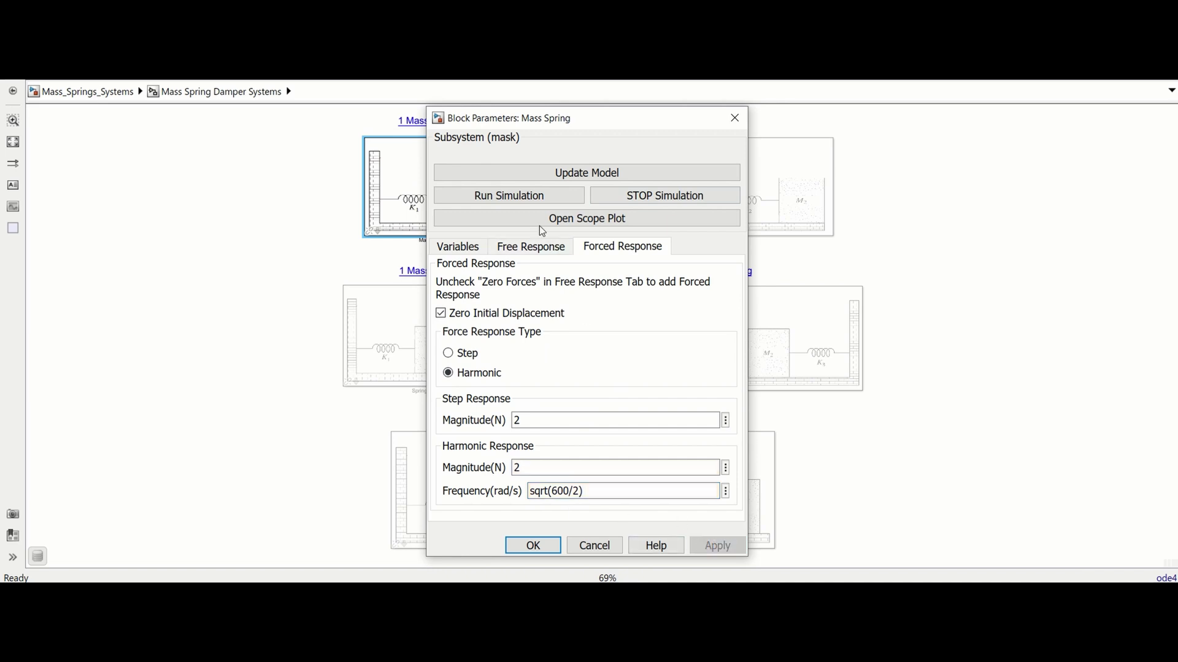
- Run the single-mass simulation and view its Position scope plot
left_click(528, 200)
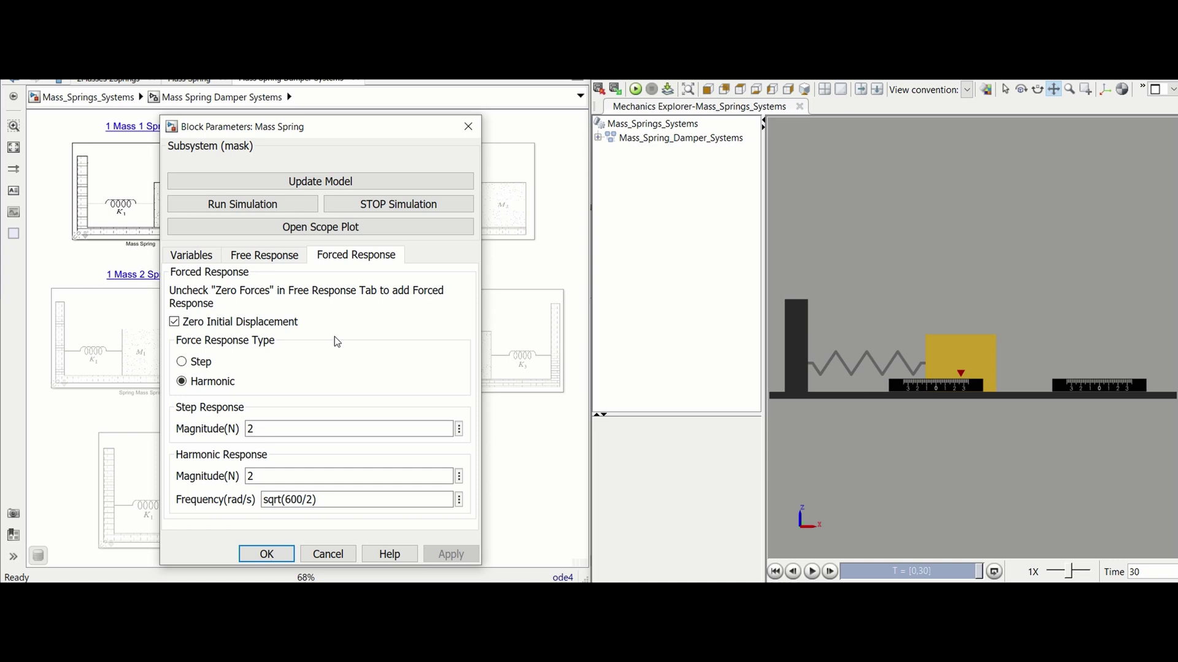
left_click(313, 228)
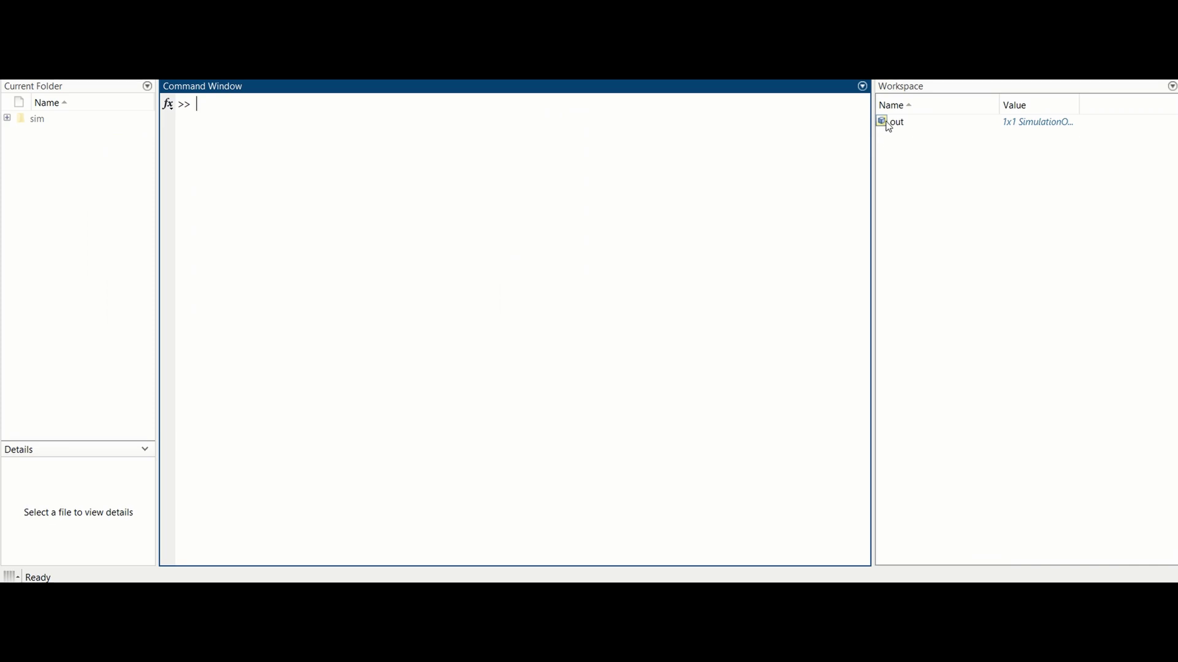
- Inspect the out simulation output, then save it as simulation1 with simulation1=out;
left_click(892, 122)
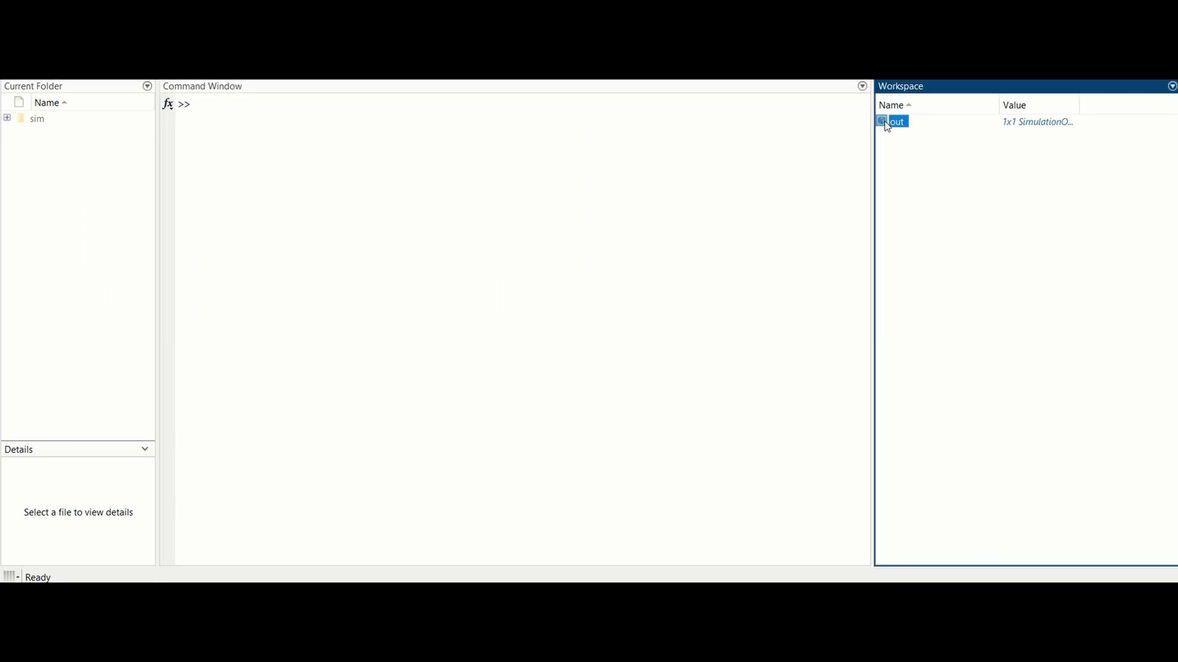
double_click(891, 122)
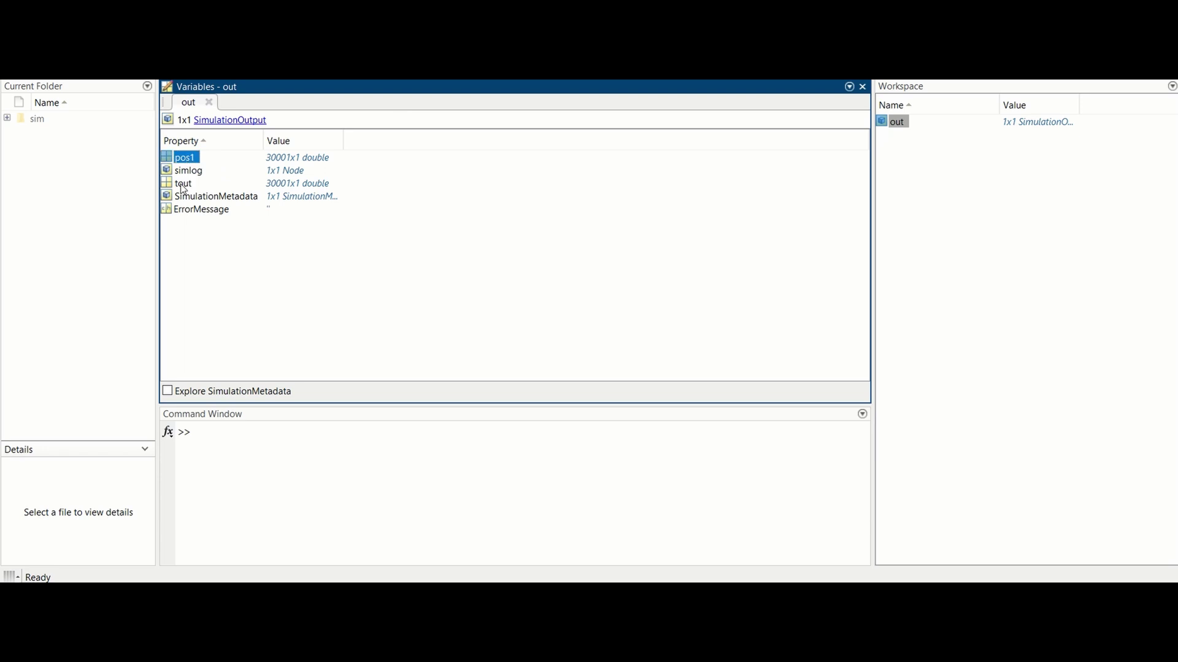
left_click(181, 184)
left_click(267, 452)
type("simulation")
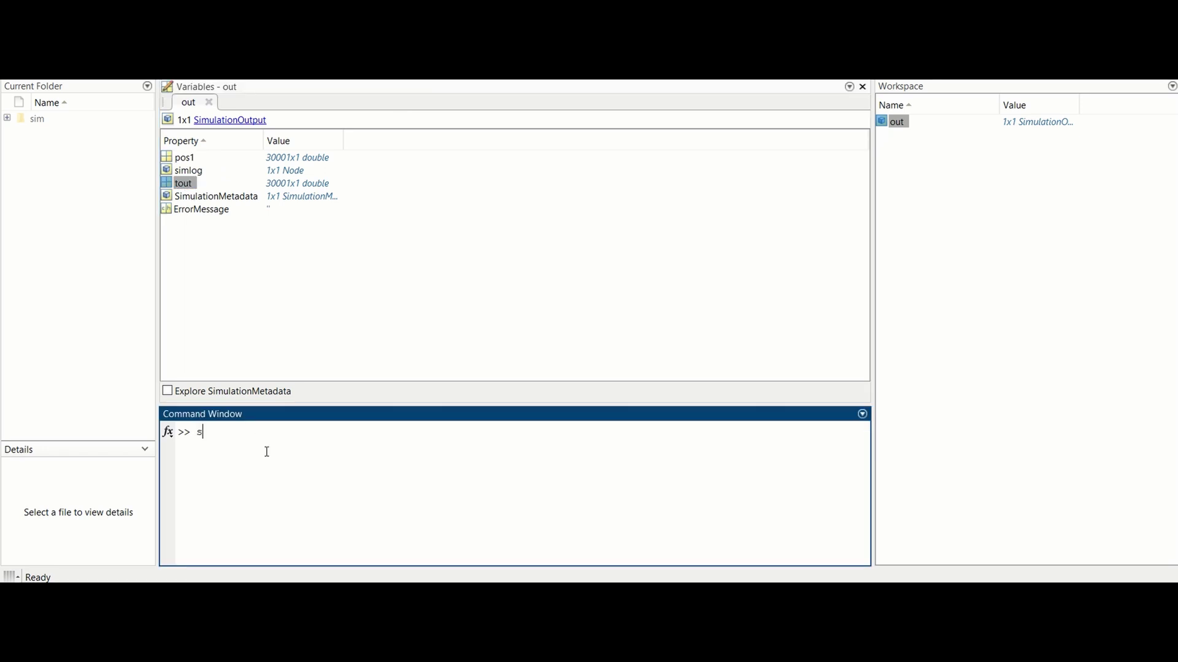
type("1=out;")
key("Return")
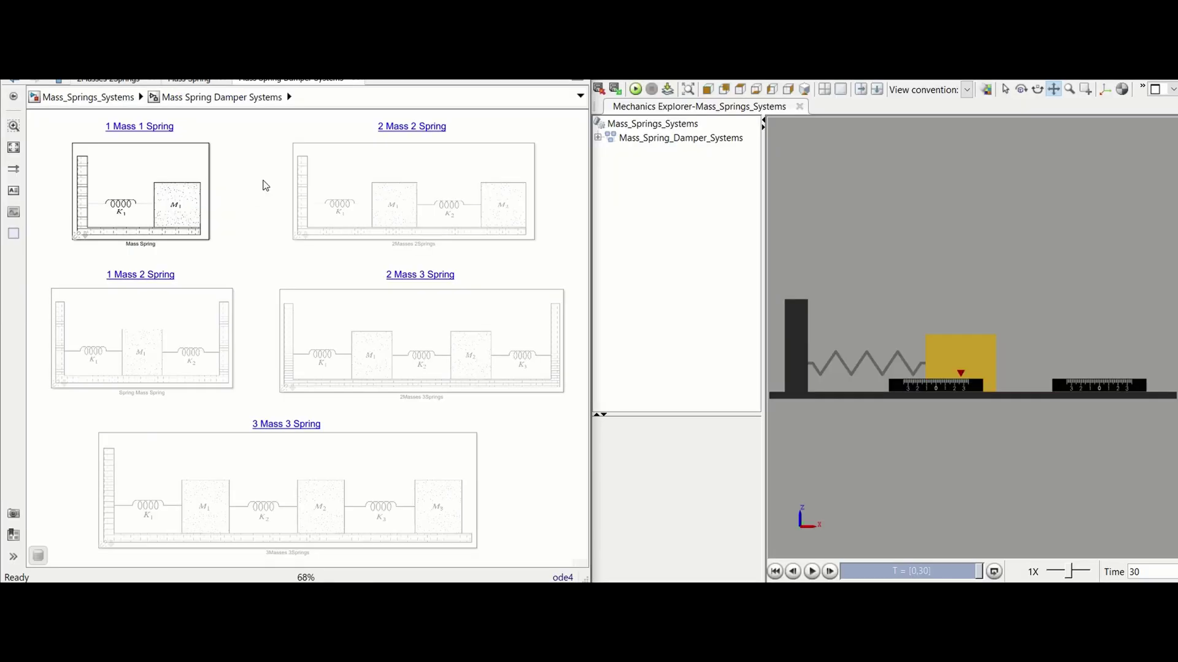
- Give the 2Masses 2Springs block Mass1 = Mass2 = 2 kg and K1 = K2 = 600 N/m
left_click(401, 132)
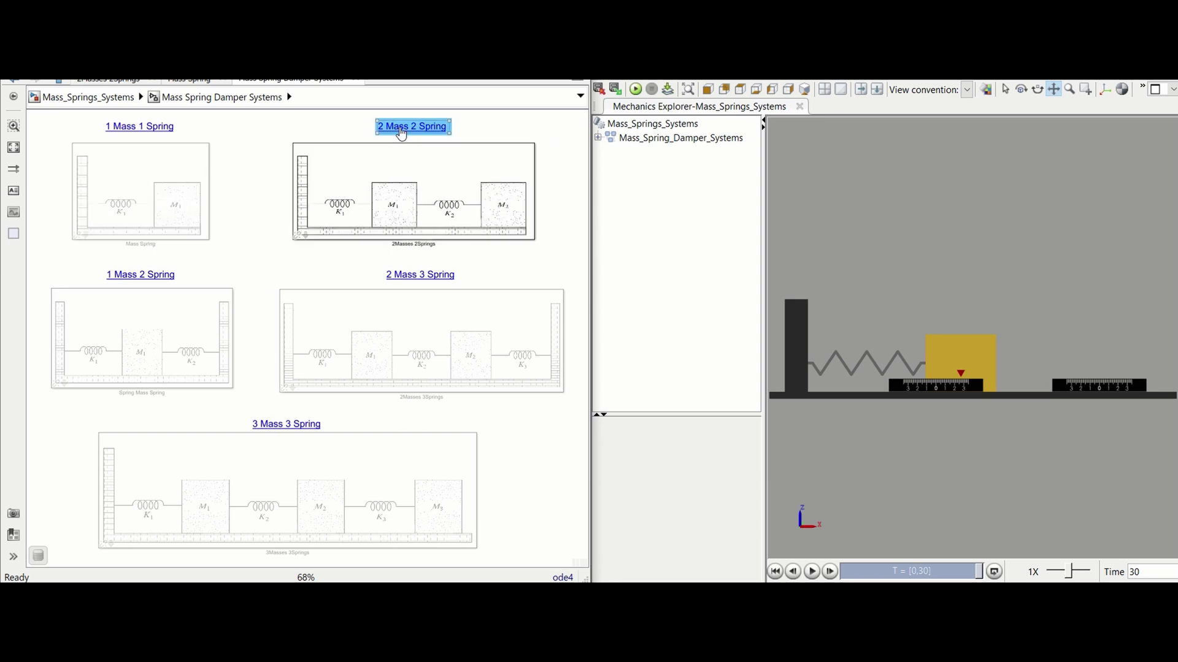
double_click(392, 195)
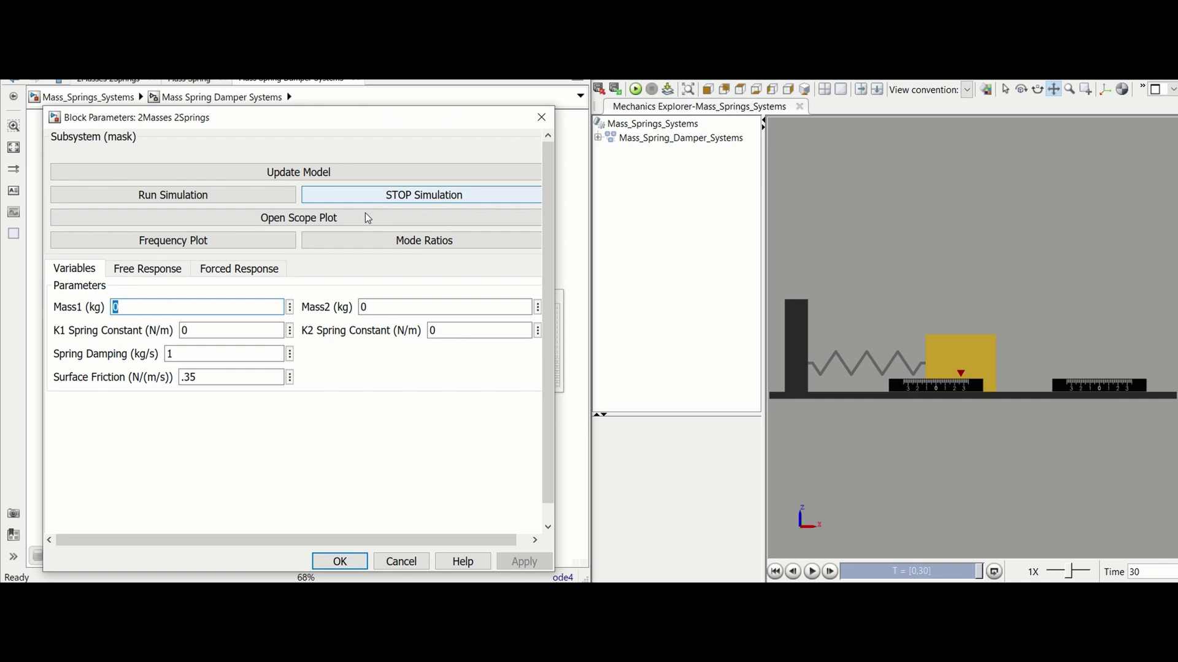
type("2")
double_click(216, 326)
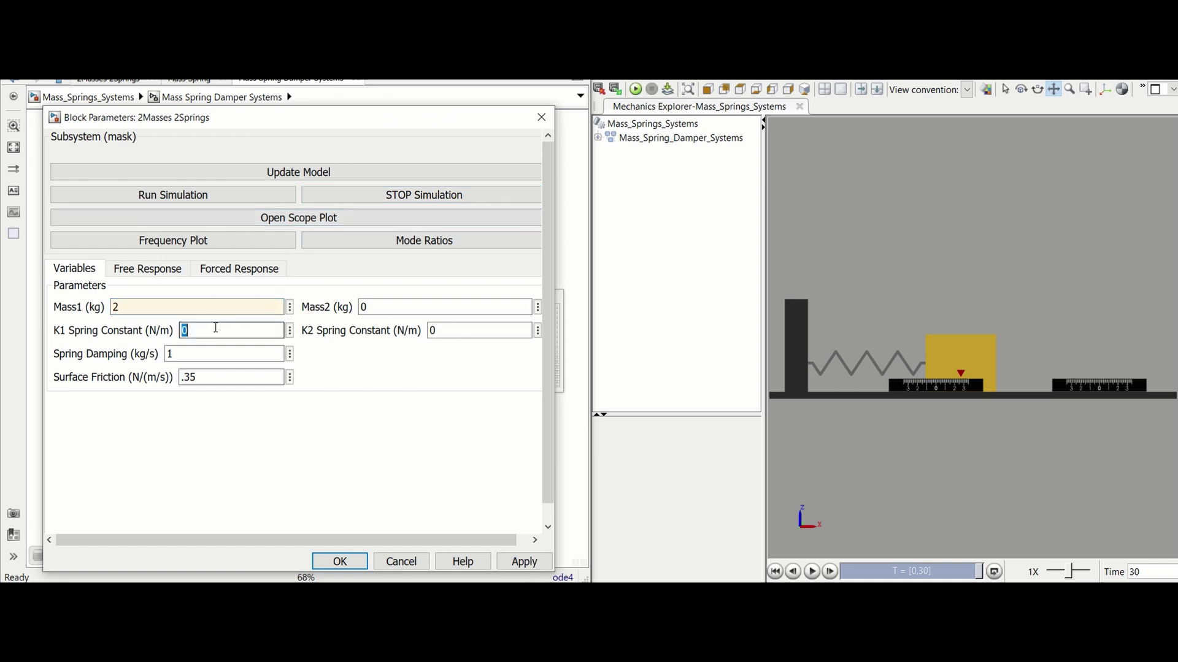
type("600")
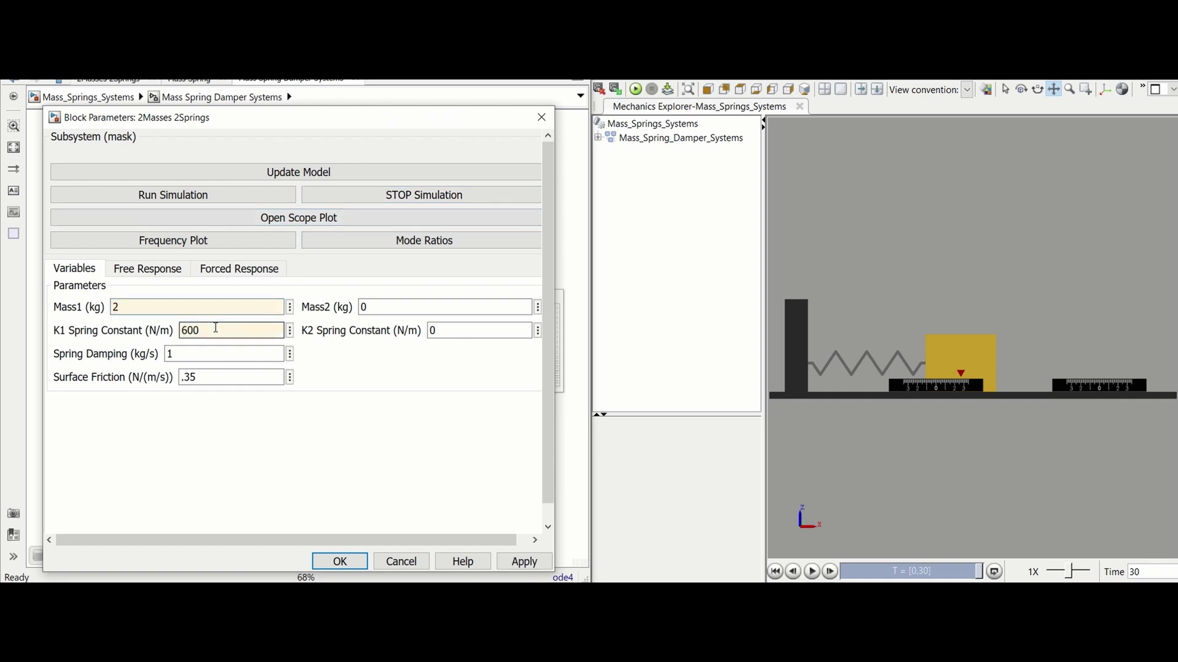
double_click(368, 308)
type("2")
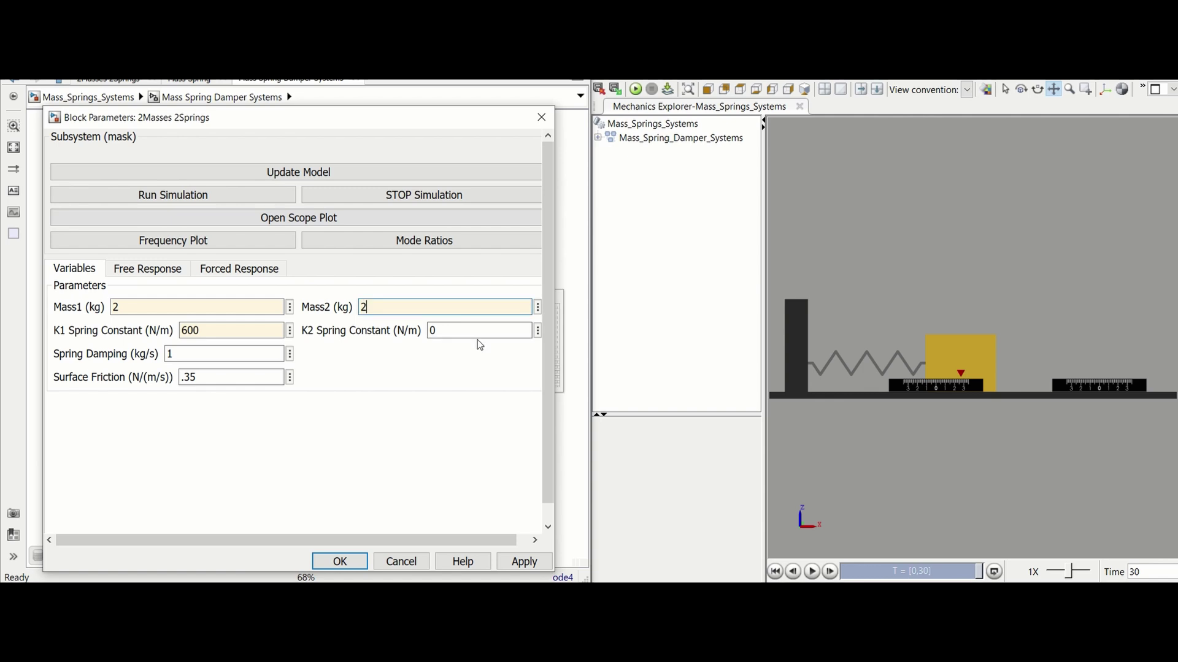
double_click(473, 332)
type("600")
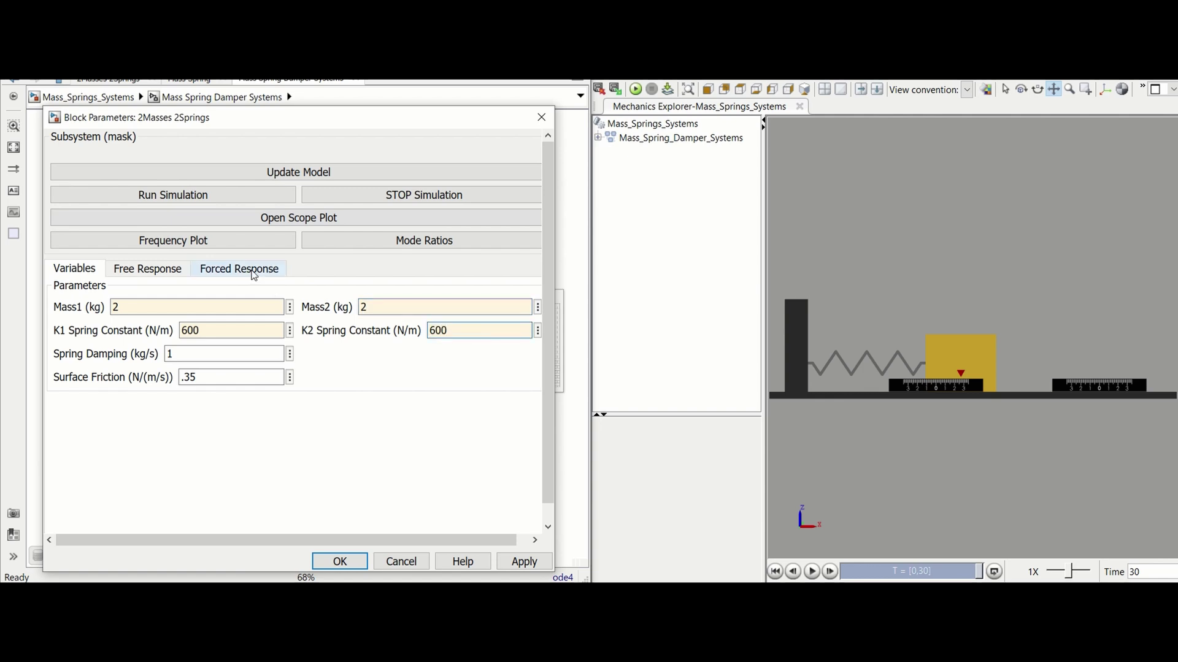
- Give the two-mass block a 2 N harmonic force at sqrt(600/2) rad/s and apply it
left_click(253, 270)
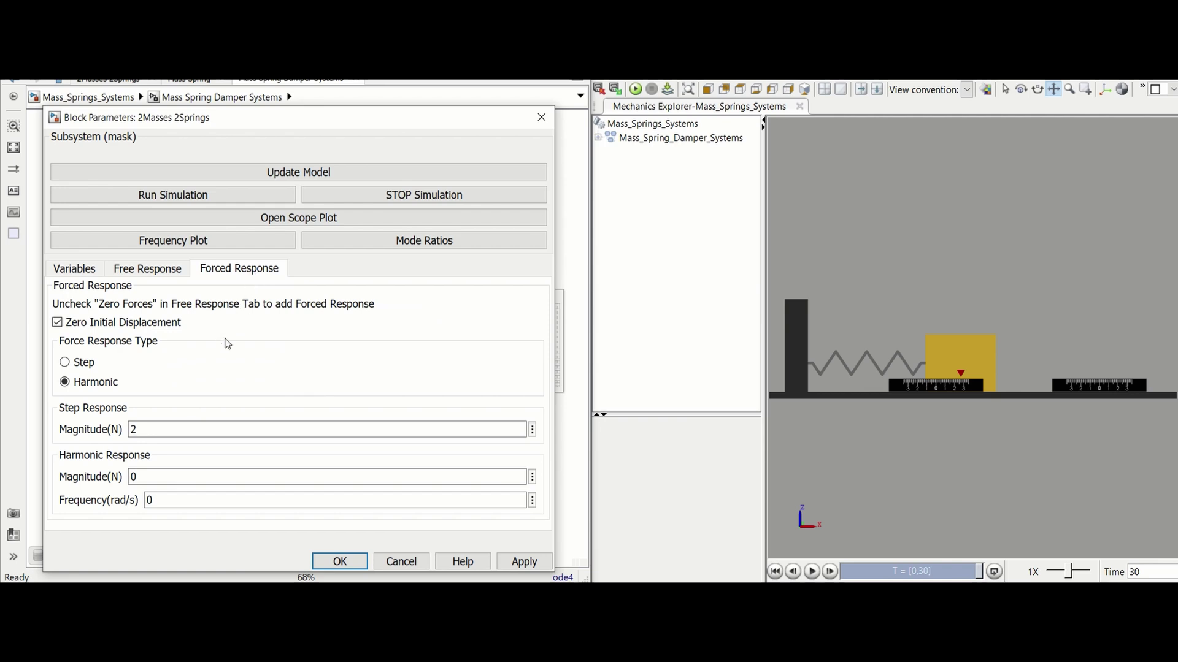
double_click(163, 476)
type("2")
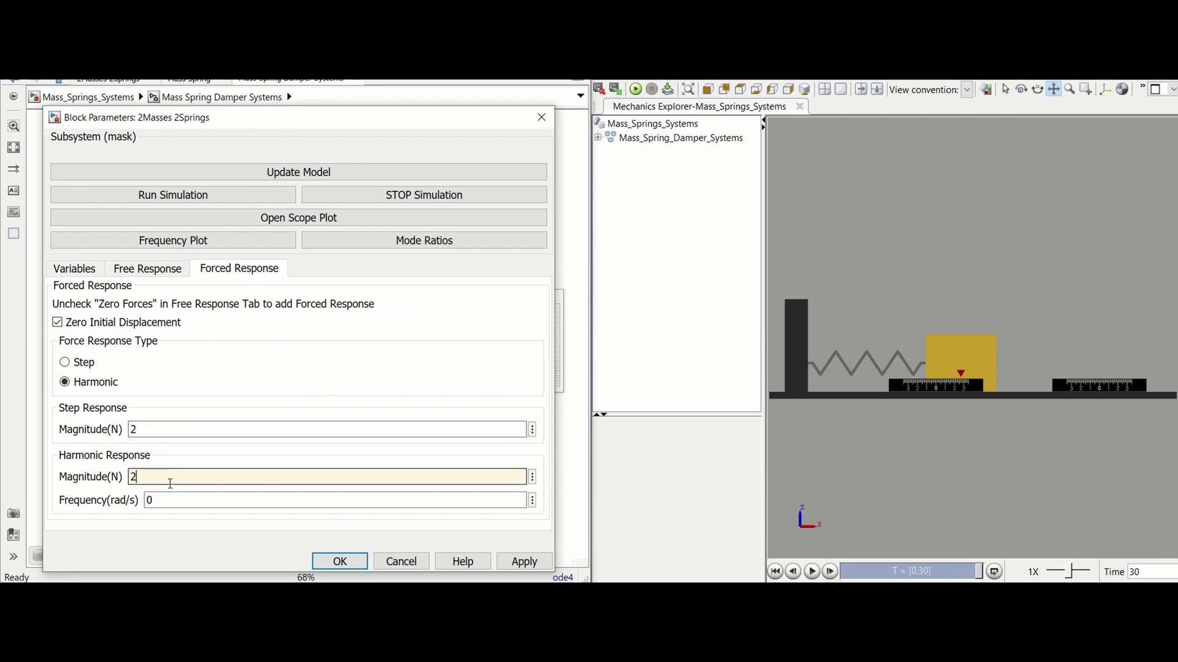
double_click(175, 499)
type("sqrt(600/2)")
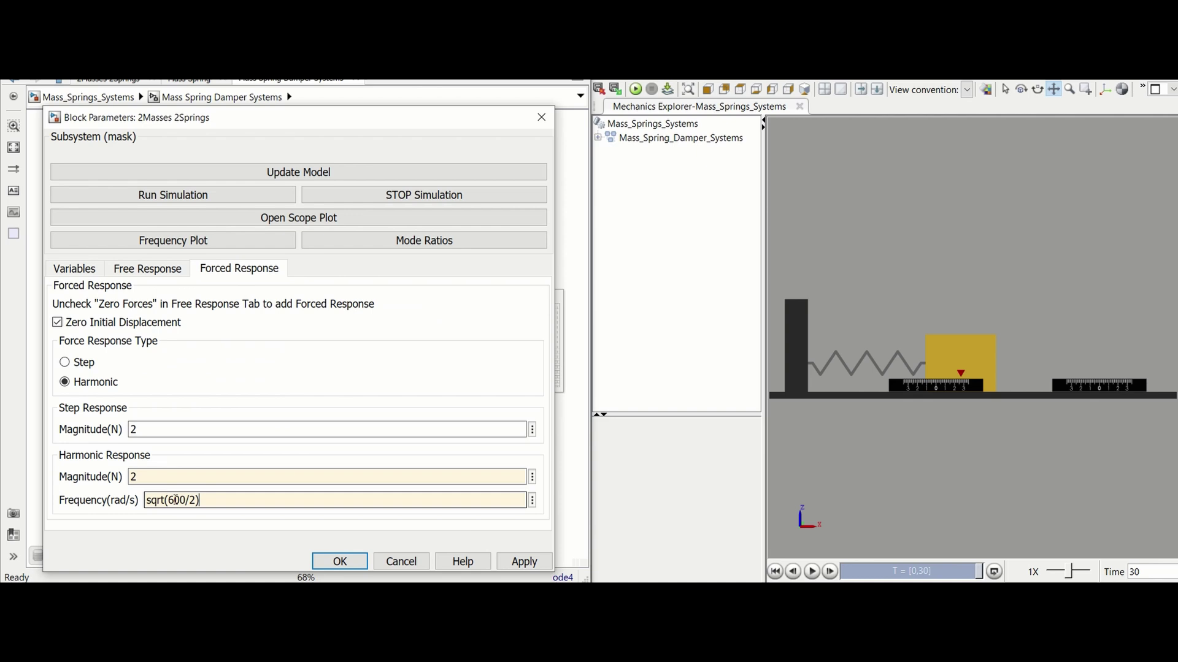
left_click(539, 563)
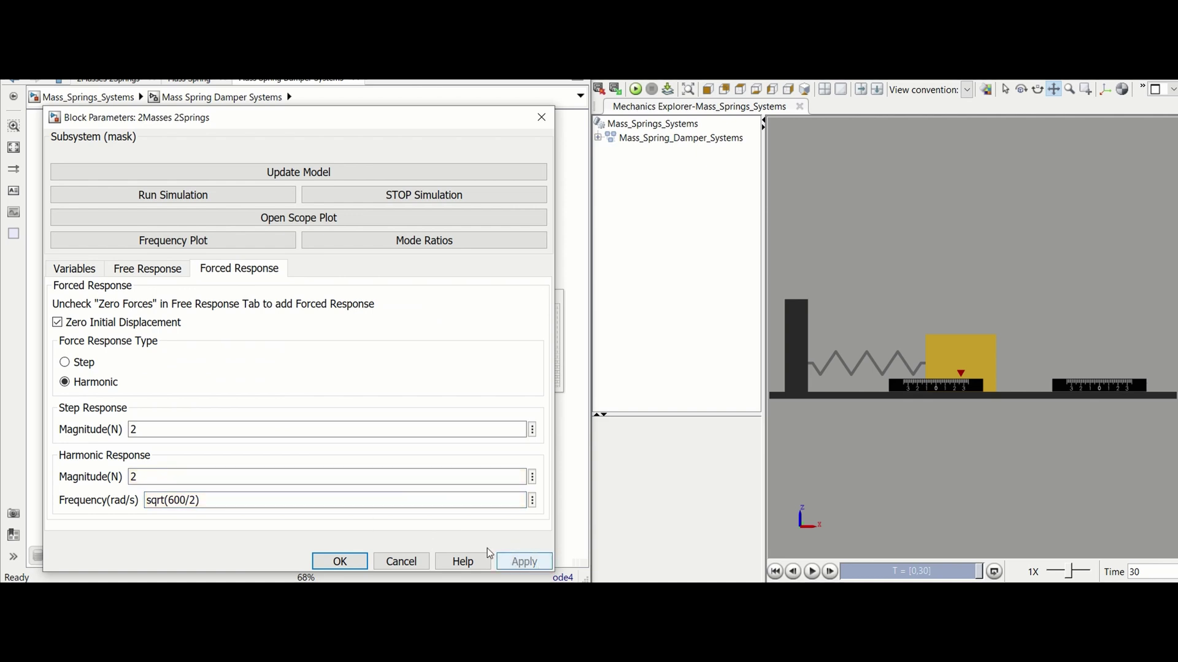
- Run the two-mass harmonic simulation
left_click(198, 198)
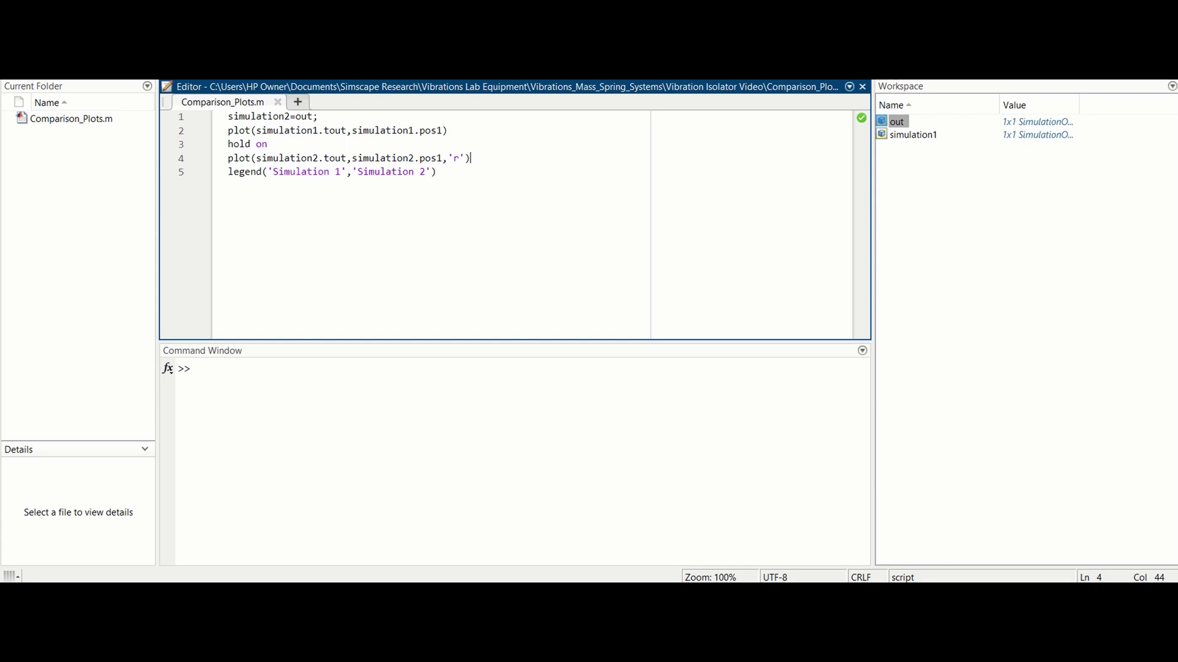
- Run Comparison_Plots and bring the Simulation 1 vs Simulation 2 figure fully into view
key("F5")
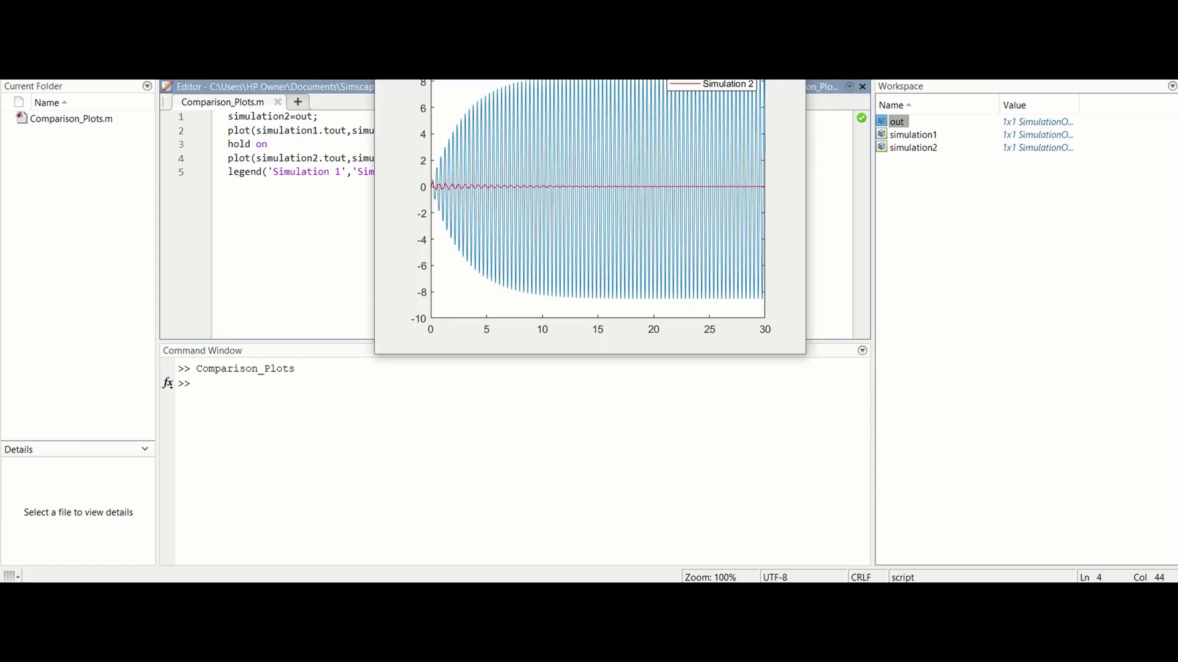
left_click_drag(595, 81, 733, 125)
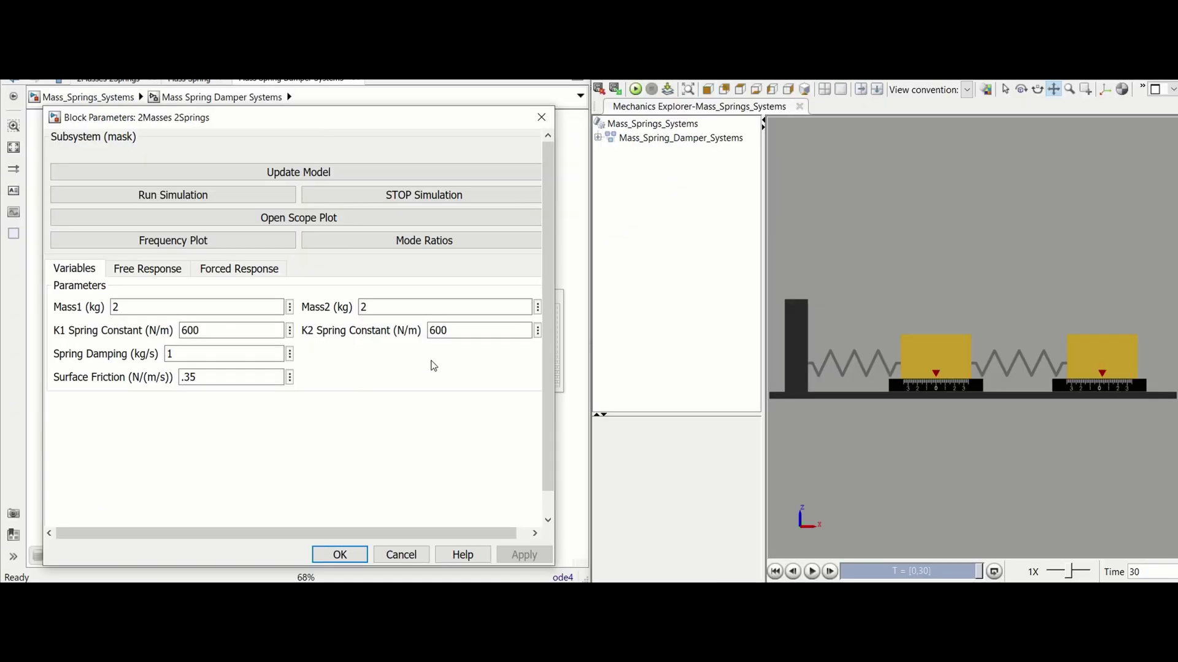
- Change K2 to 300 N/m, apply it, and rerun the two-mass simulation
left_click(453, 331)
left_click(524, 555)
left_click(212, 197)
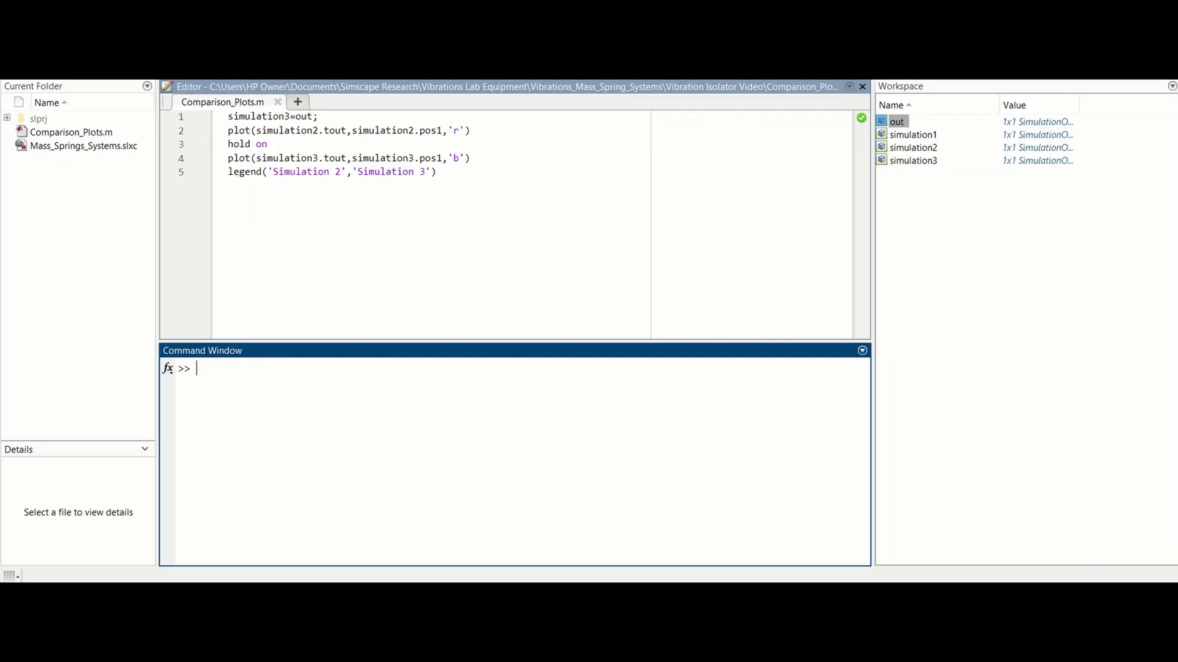
- Rerun Comparison_Plots and bring the Simulation 2 vs Simulation 3 figure fully into view
key("F5")
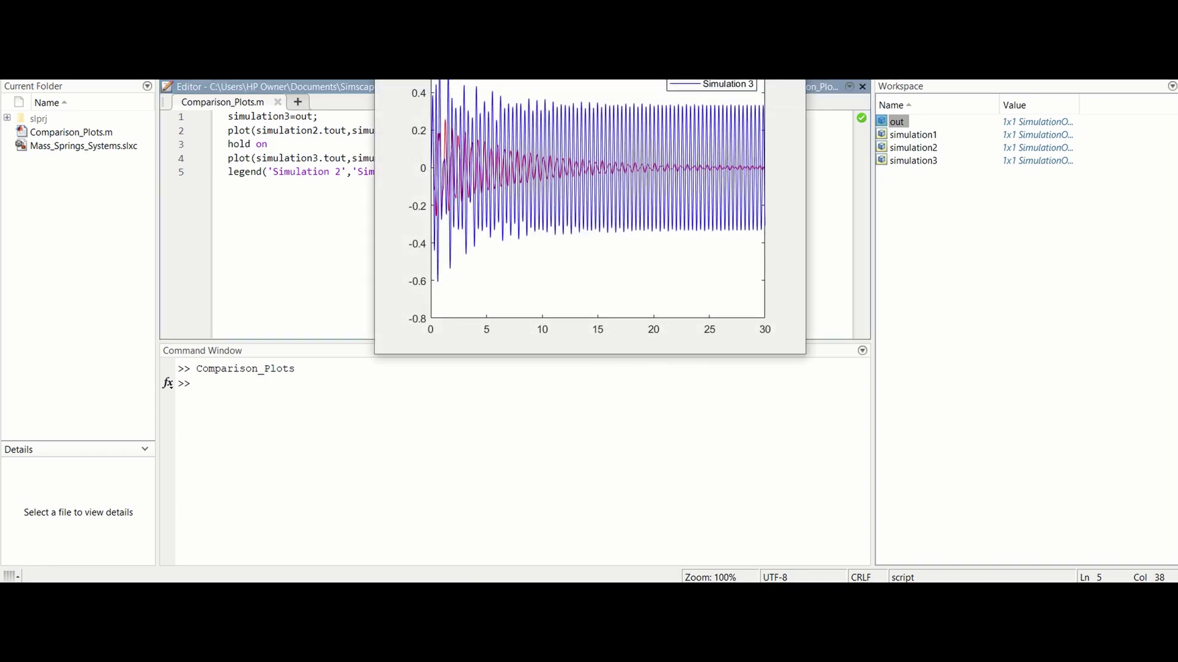
left_click_drag(621, 79, 619, 136)
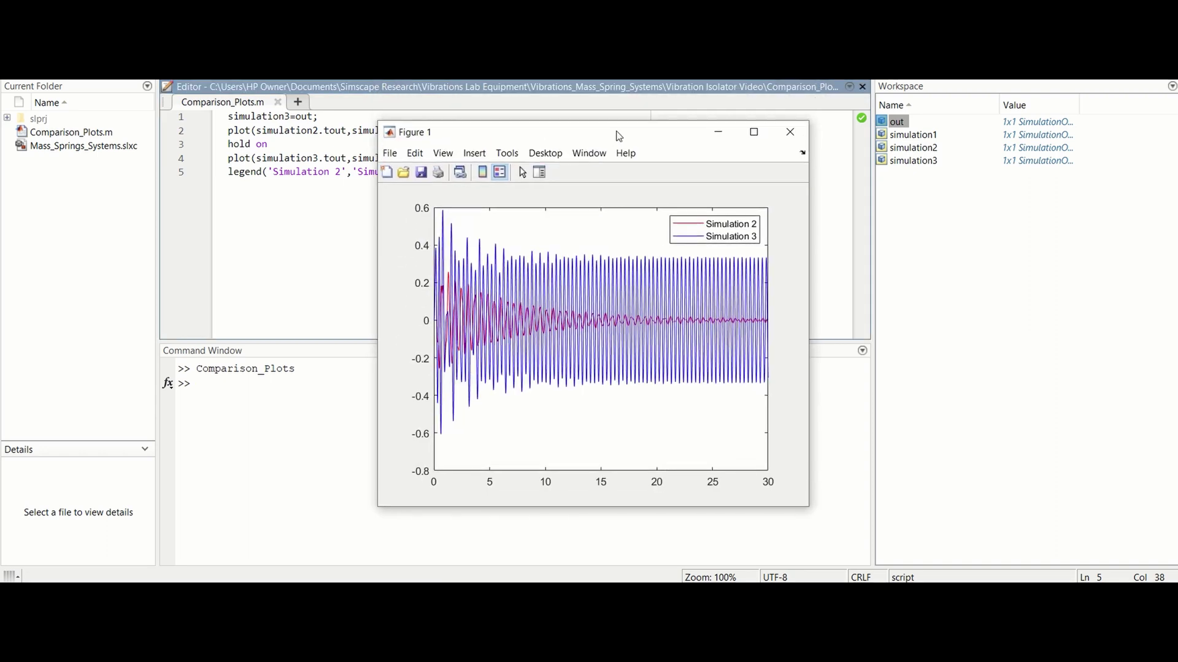